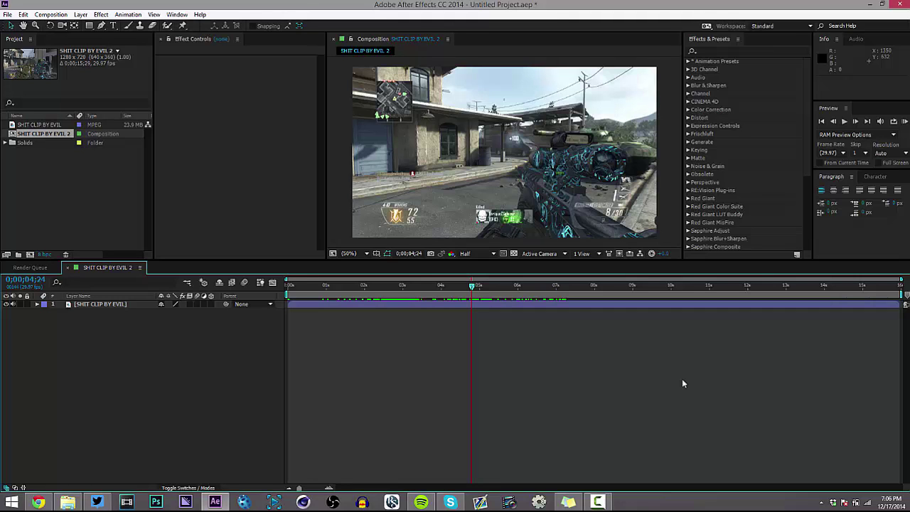
Step: Play the reference montage from the Final folder, skip ahead to 00:26, then close the player
left_click(67, 502)
left_click(490, 206)
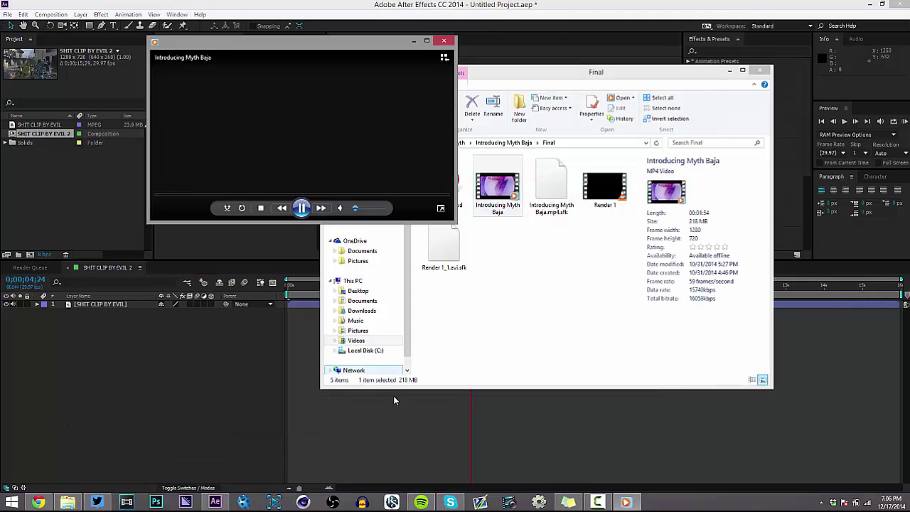
left_click(225, 195)
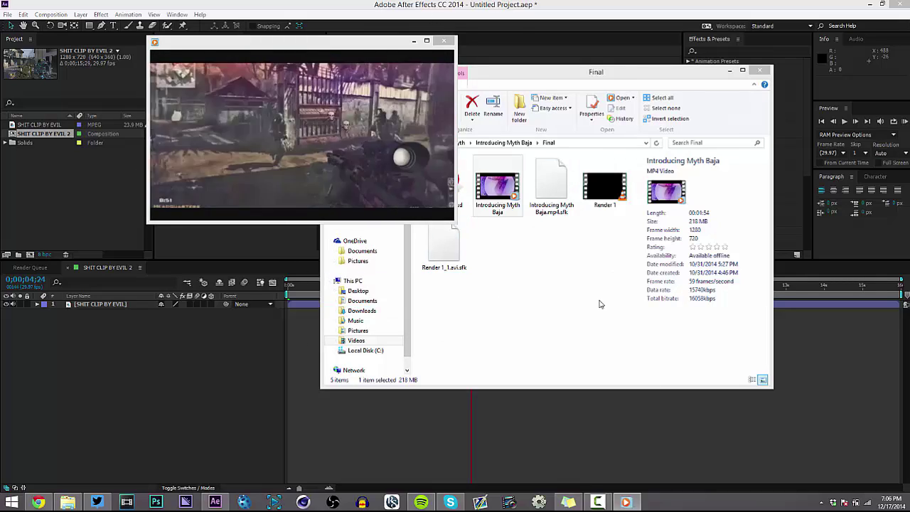
left_click(445, 41)
left_click(444, 332)
left_click(295, 230)
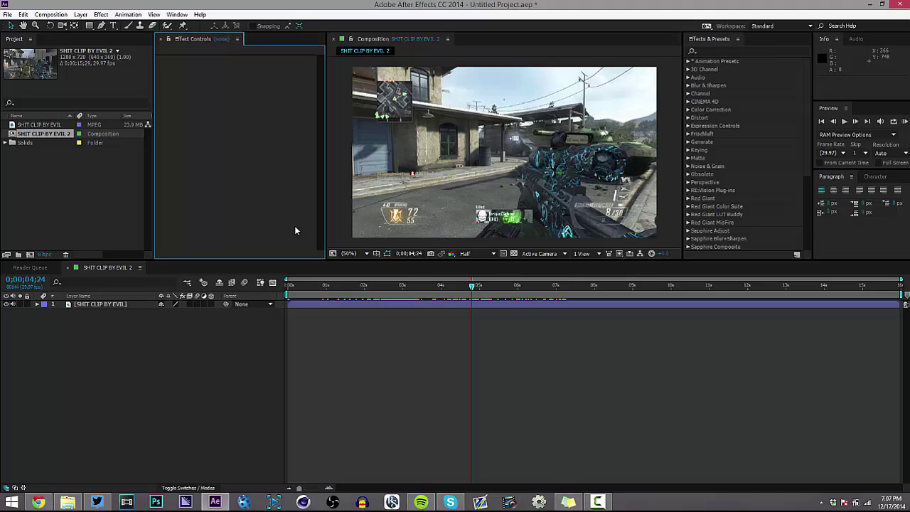
left_click(304, 362)
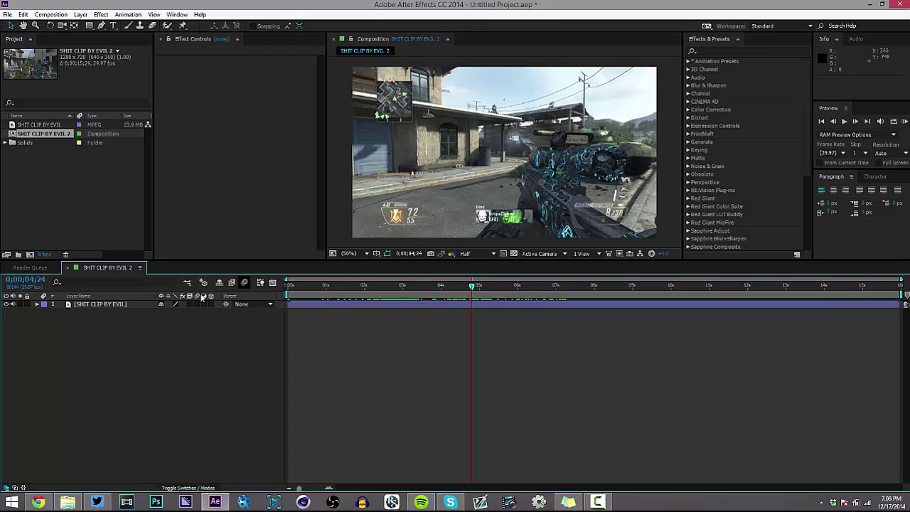
Step: Create a new adjustment layer from the Layer menu, name it CC1, and select it
left_click(81, 14)
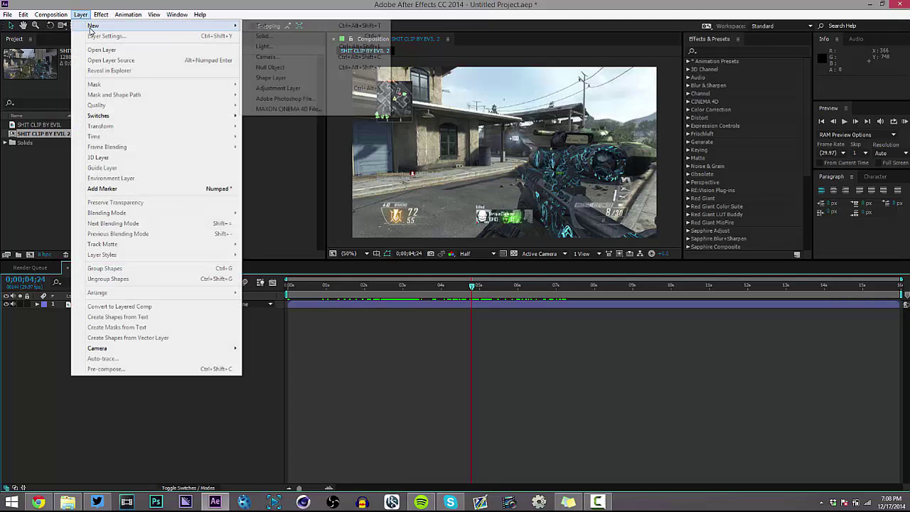
mouse_move(95, 16)
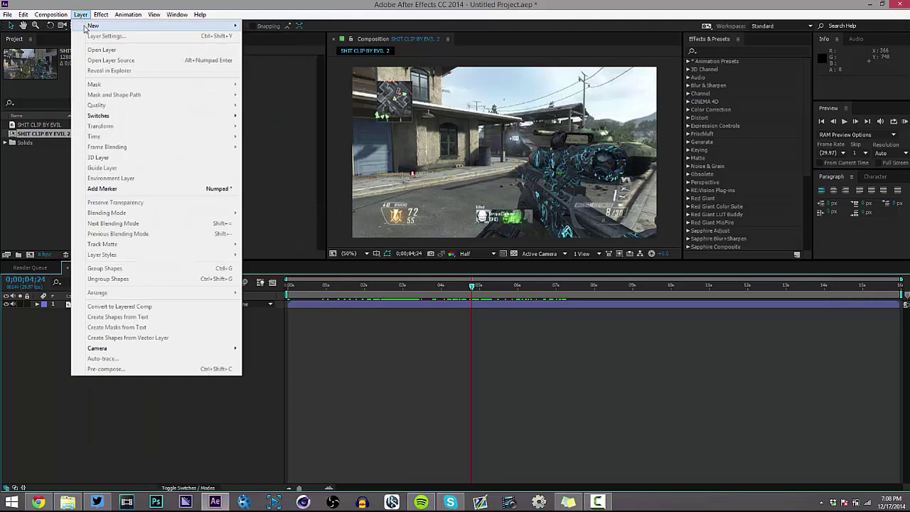
left_click(289, 87)
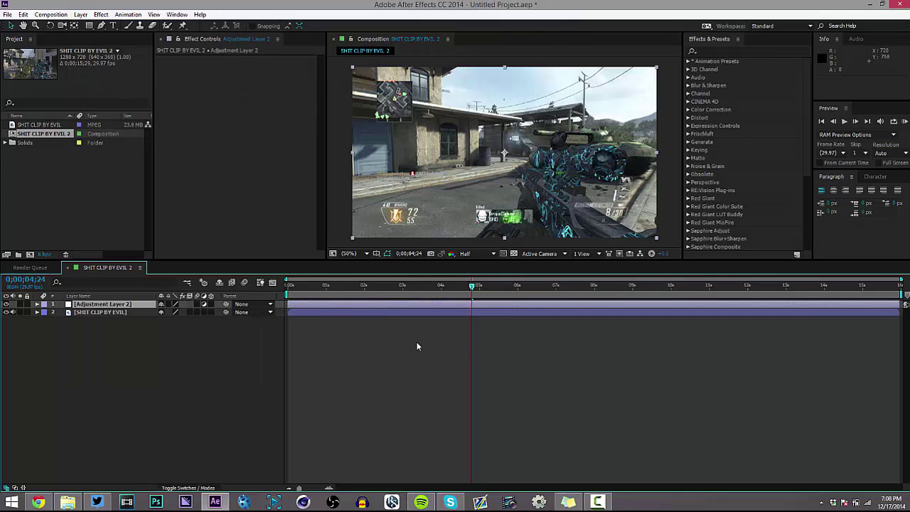
key("Return")
type("CC1")
key("Return")
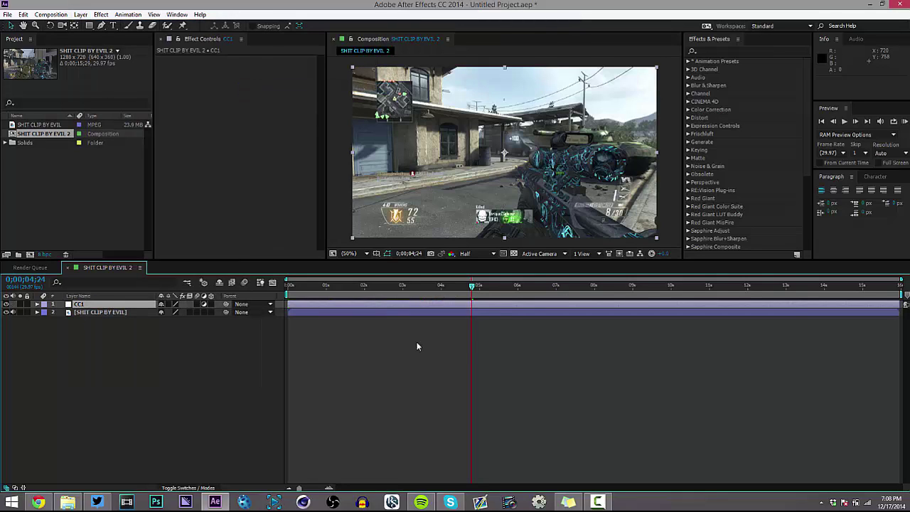
left_click(408, 346)
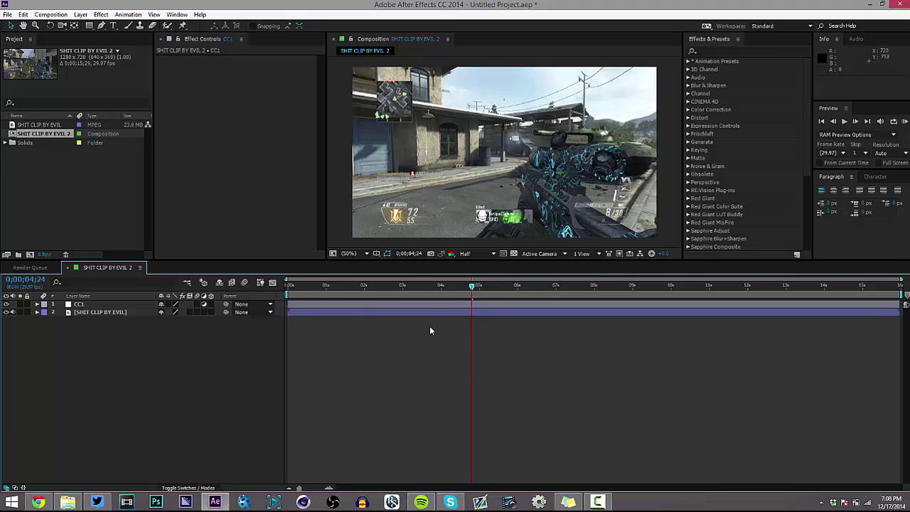
left_click(429, 307)
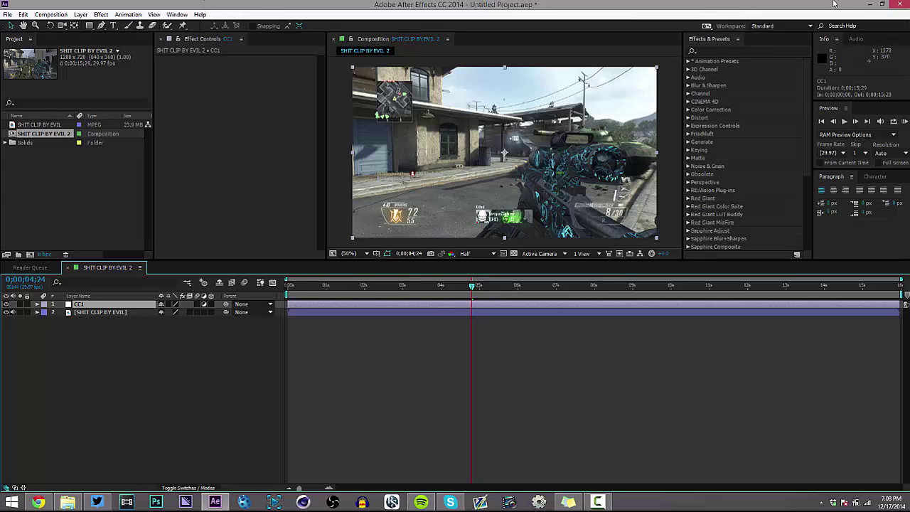
Step: Find Magic Bullet Looks by searching 'magic', apply it to CC1, and launch its editor
left_click(773, 64)
left_click(768, 50)
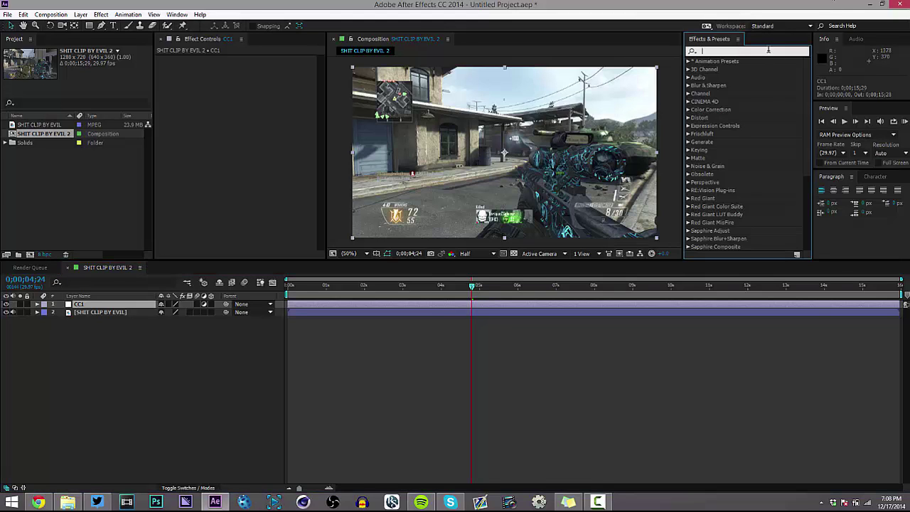
type("agic")
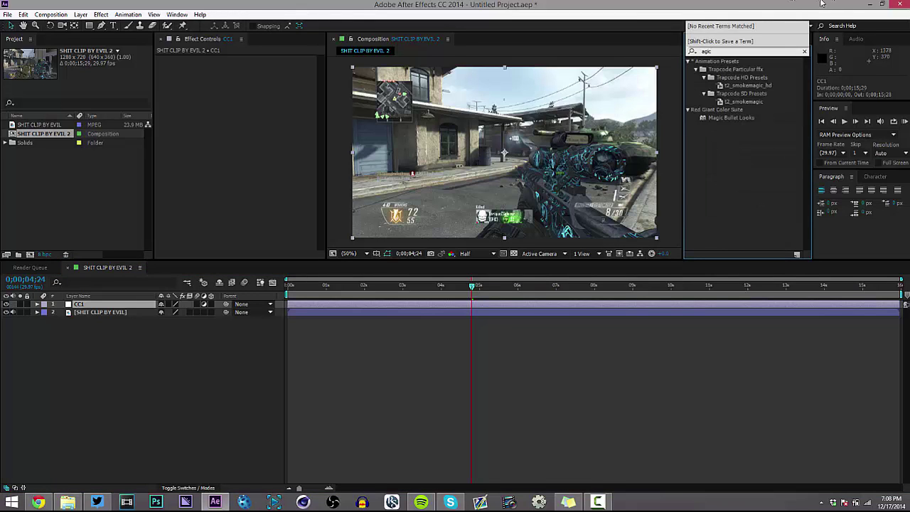
left_click_drag(731, 117, 406, 304)
left_click(636, 406)
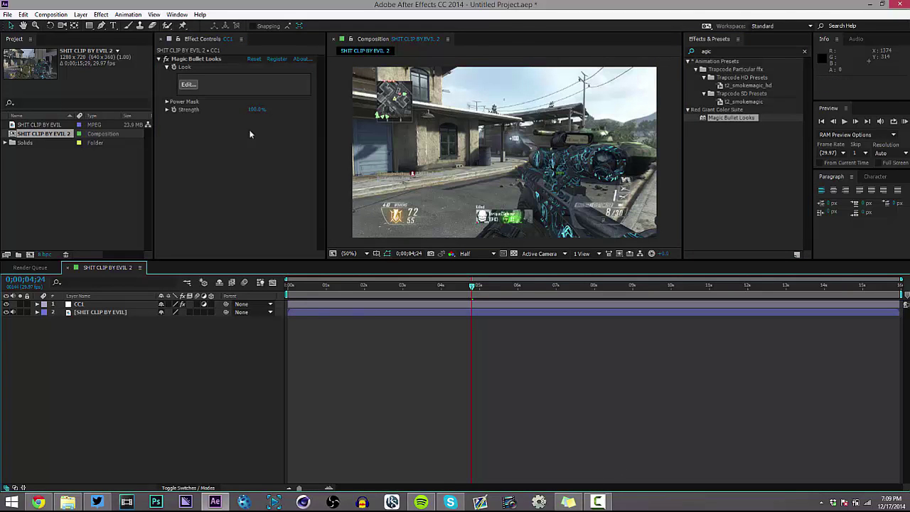
left_click(190, 85)
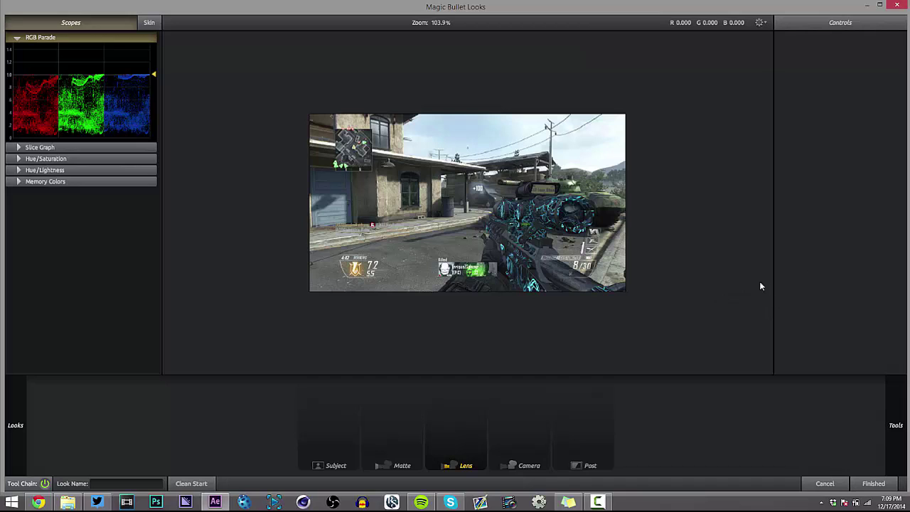
Step: Drop a Curves tool into the Subject stage and set its Contrast to +0.400
mouse_move(899, 403)
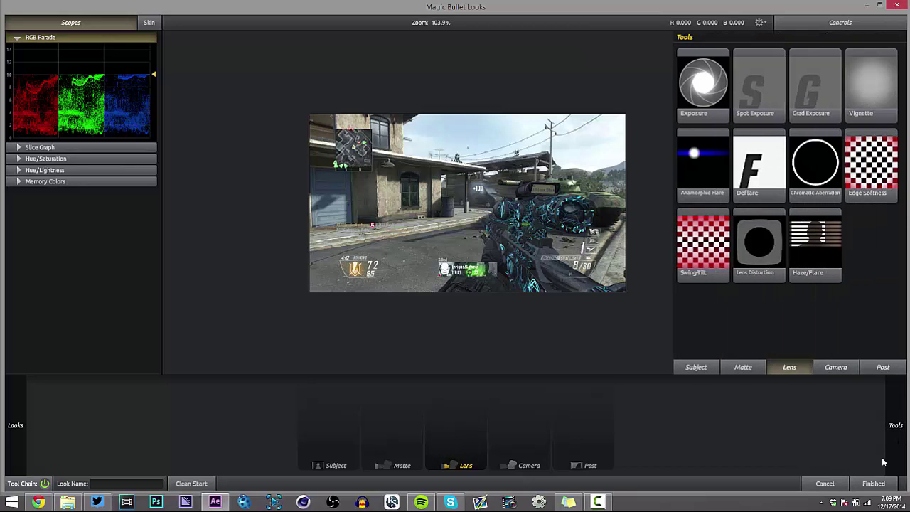
left_click(696, 367)
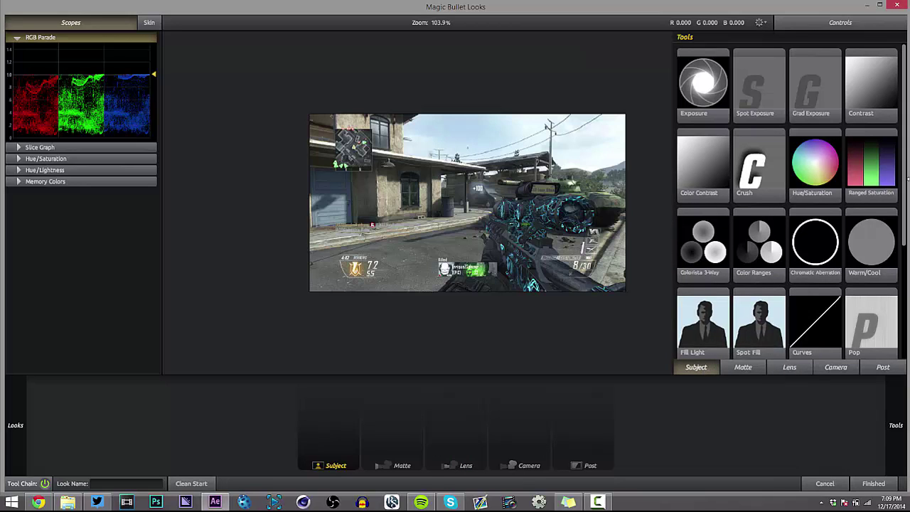
left_click_drag(833, 346, 322, 439)
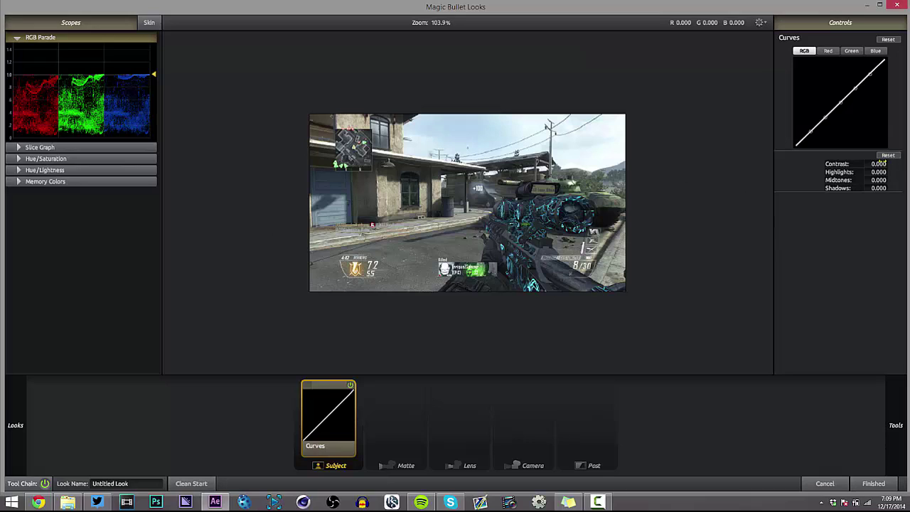
left_click(878, 163)
type(".35")
key("Return")
left_click(880, 164)
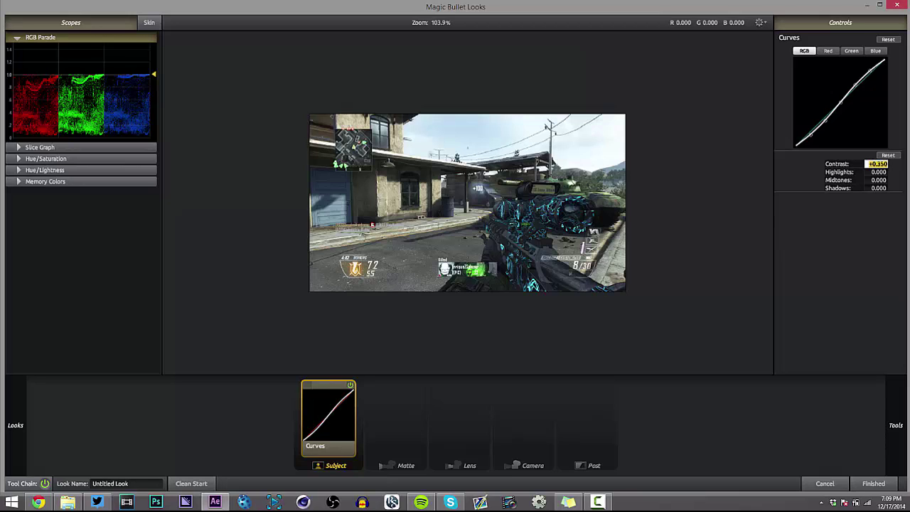
type(".4")
key("Return")
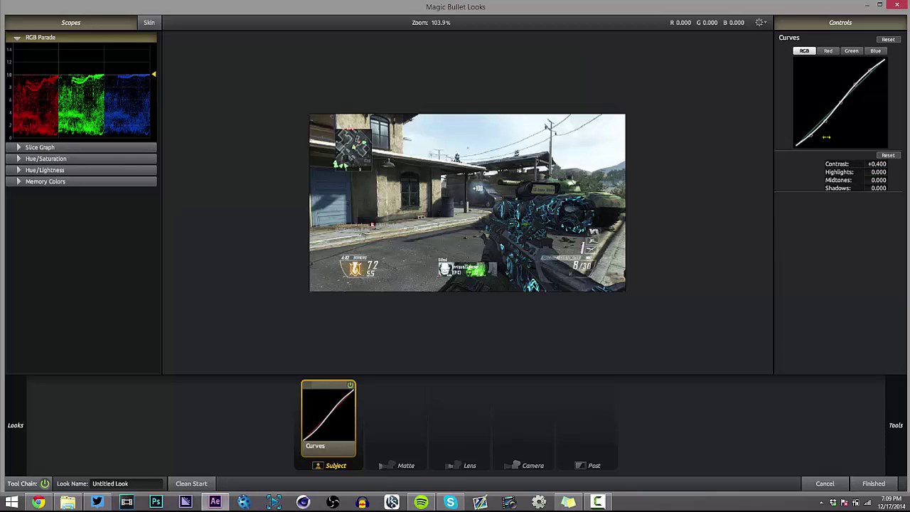
Step: Place Hue/Saturation after Curves in the Subject chain and set Saturation to 50%
mouse_move(895, 424)
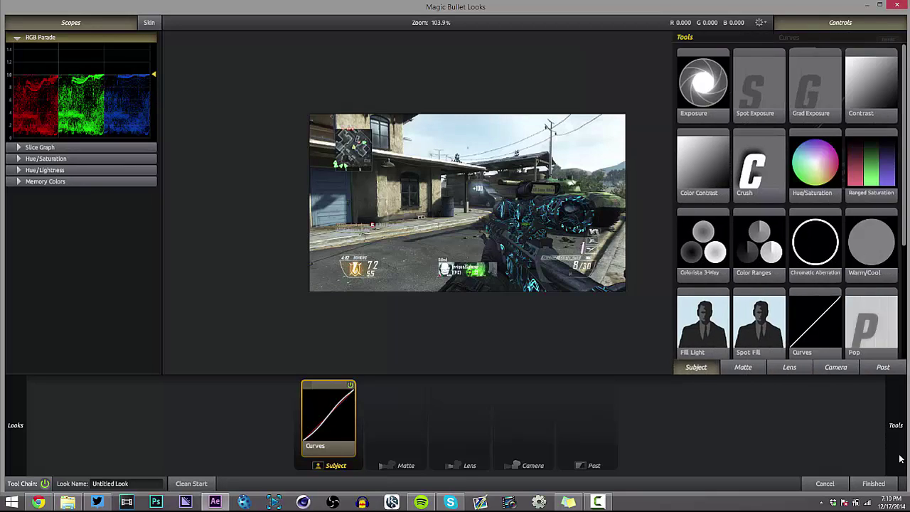
left_click_drag(815, 169, 461, 440)
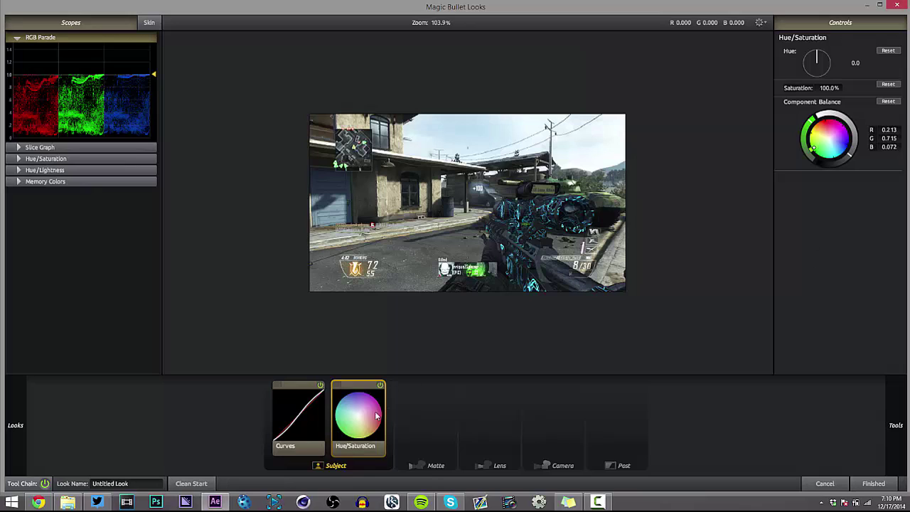
left_click_drag(375, 416, 426, 421)
left_click_drag(371, 418, 417, 429)
left_click(455, 437)
left_click(344, 418)
left_click(829, 88)
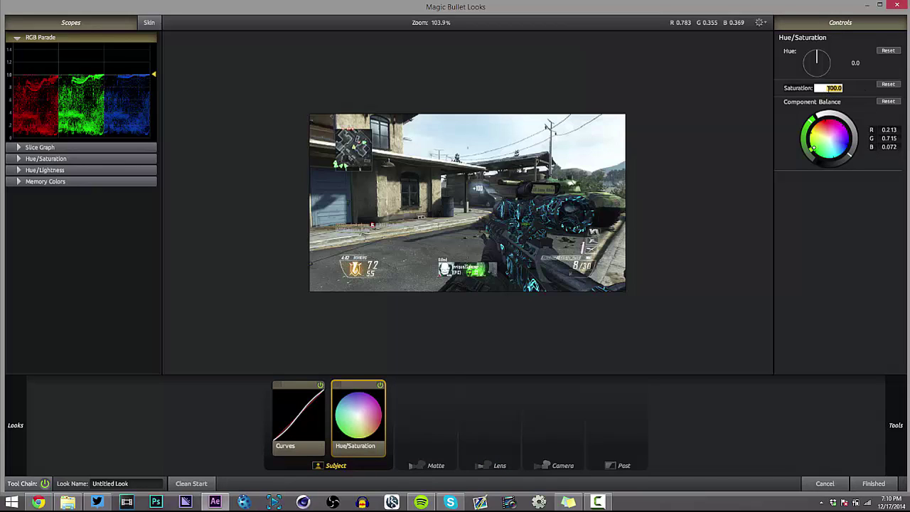
type("50")
key("Return")
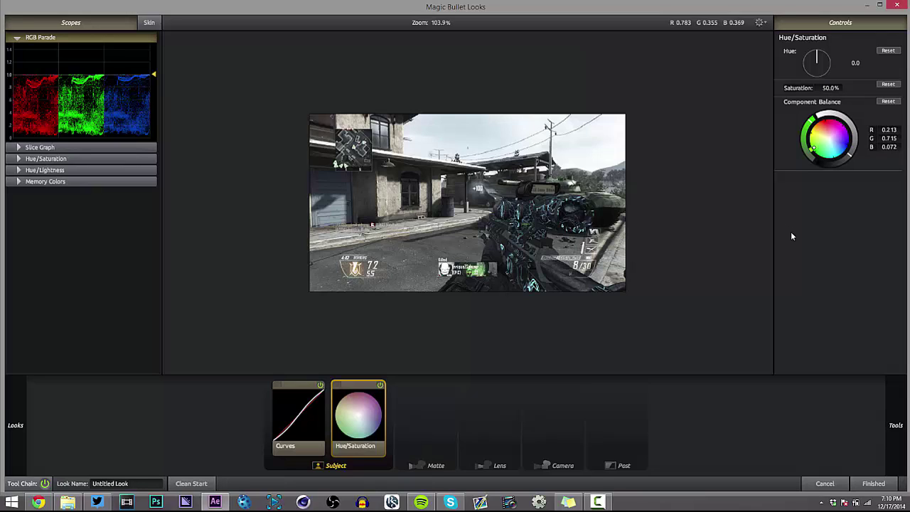
Step: Add the Pop tool to the Subject chain and set its amount to +60%
mouse_move(901, 270)
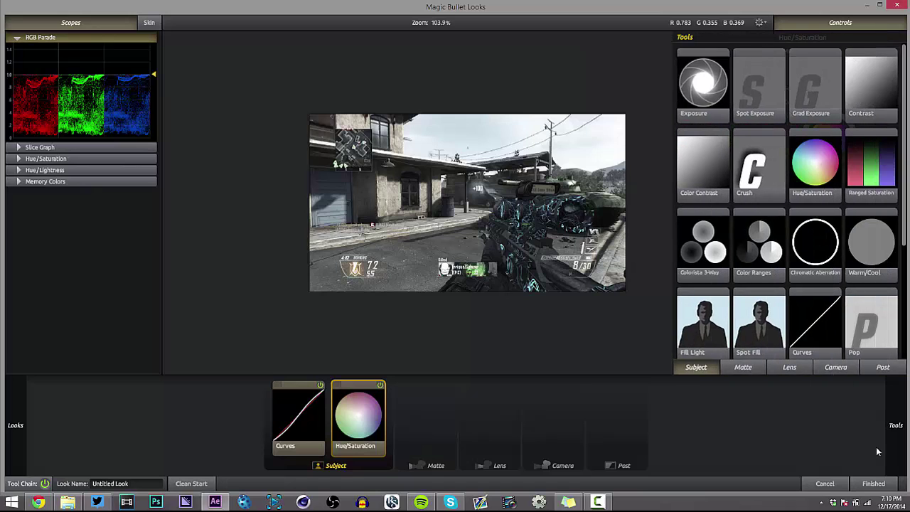
left_click_drag(868, 332, 402, 418)
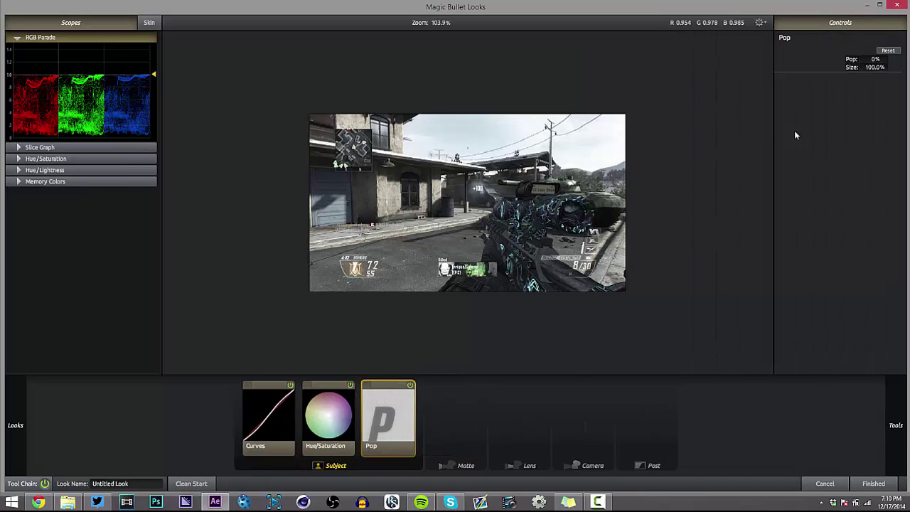
left_click(869, 59)
type("60")
scroll(822, 240, "up", 5)
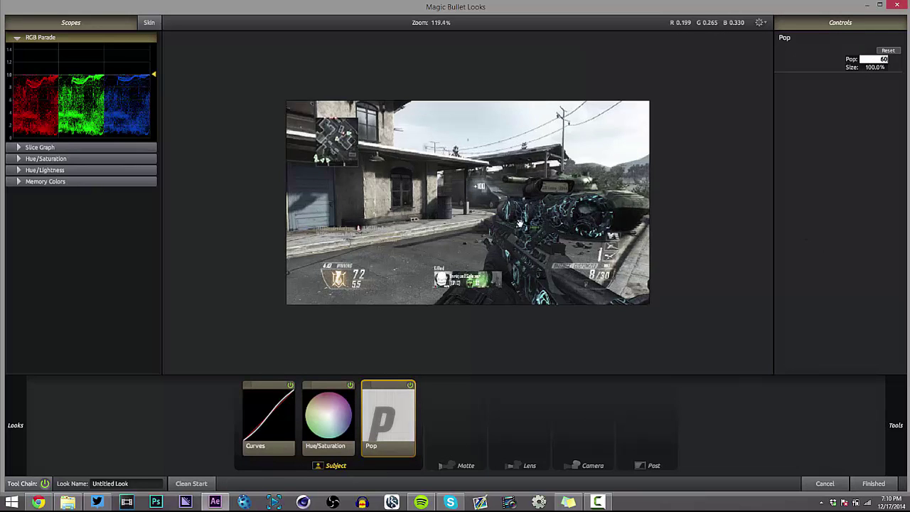
key("Return")
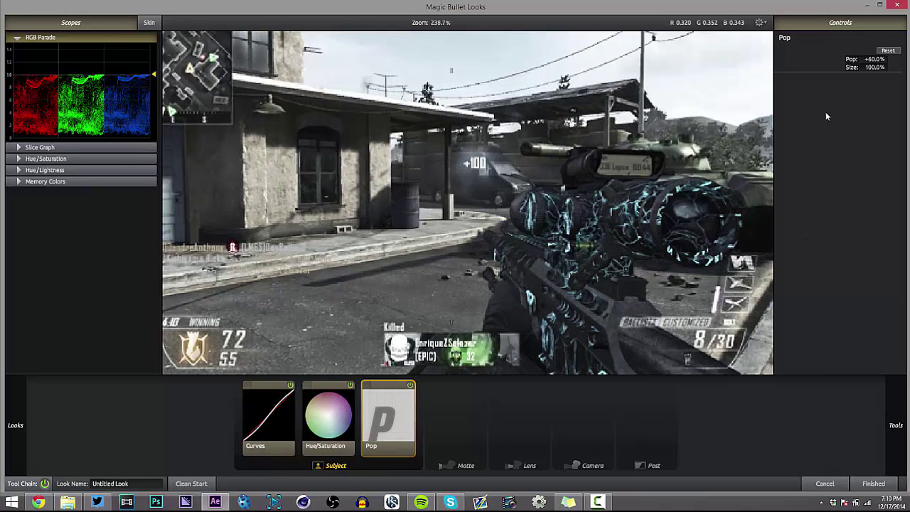
Step: Zoom the preview in and out to inspect the crisper gameplay frame
scroll(800, 73, "down", 1)
scroll(454, 167, "down", 3)
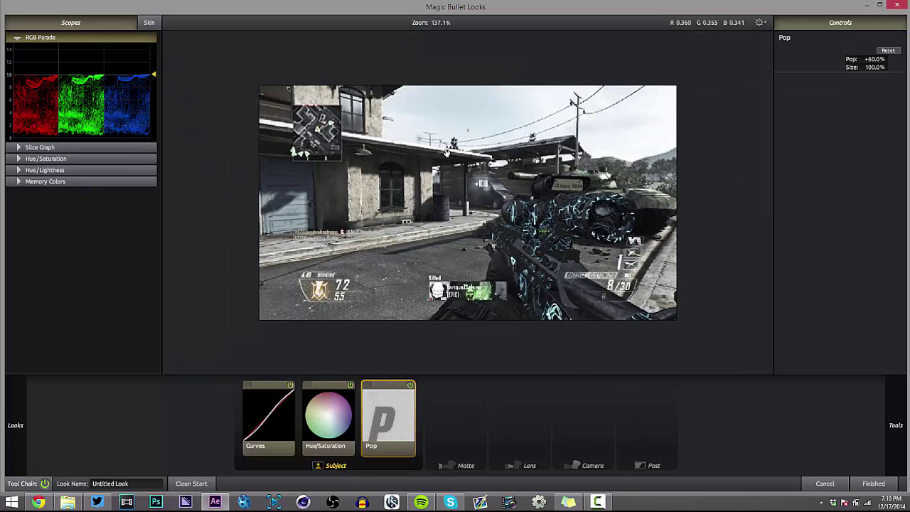
scroll(434, 147, "down", 2)
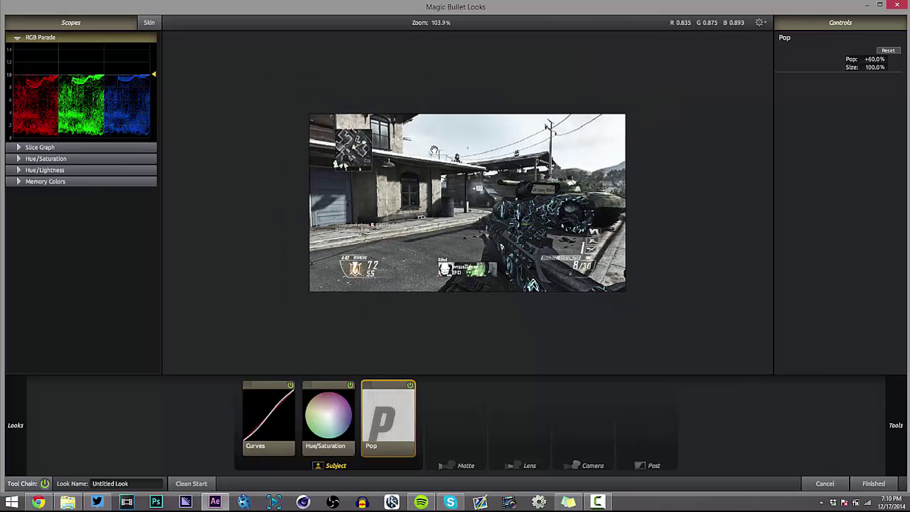
scroll(275, 266, "up", 5)
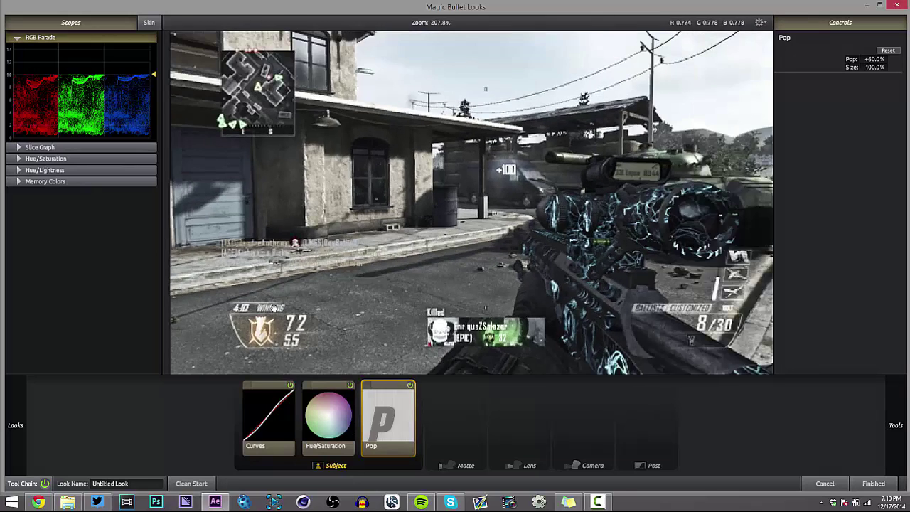
scroll(276, 303, "down", 2)
scroll(461, 100, "down", 1)
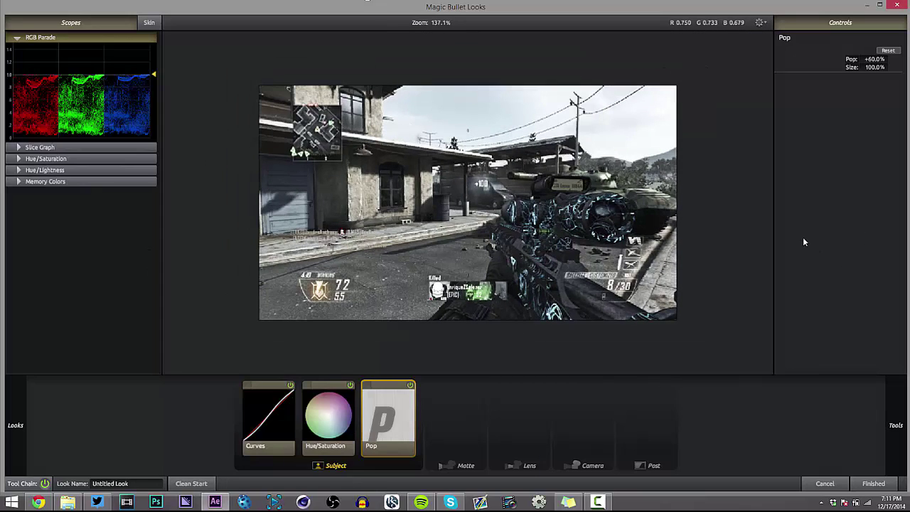
mouse_move(904, 404)
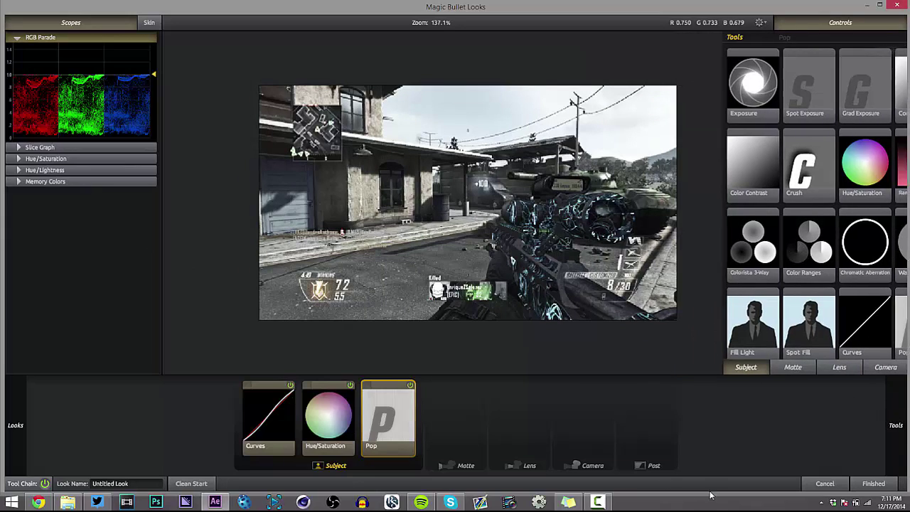
Step: Toggle the Pop tool off and on to compare the before and after
left_click(410, 385)
left_click(410, 385)
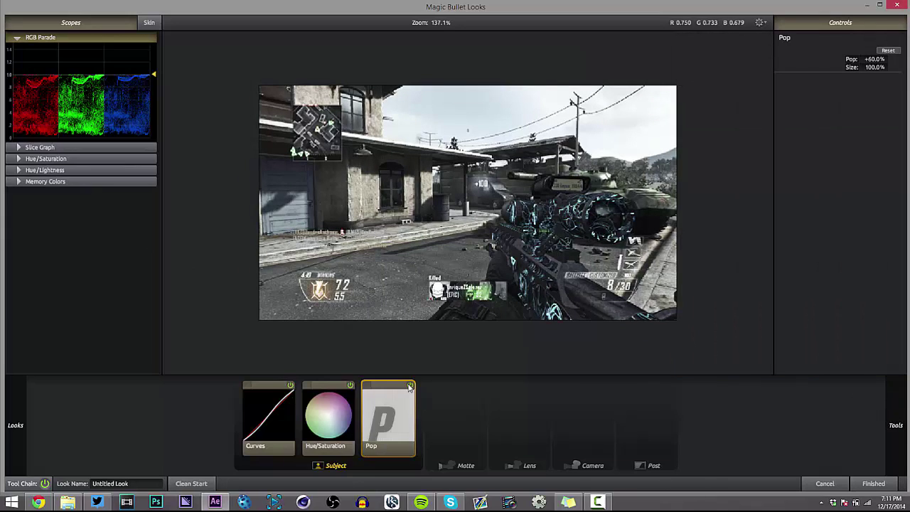
double_click(411, 385)
Step: Add a Vignette to the Lens stage and shift its colour toward white (1.842)
mouse_move(905, 393)
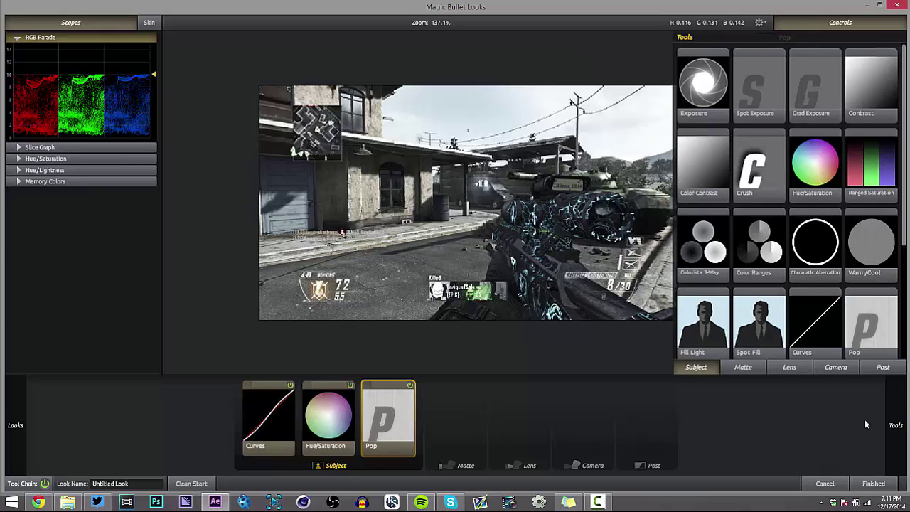
scroll(870, 308, "down", 1)
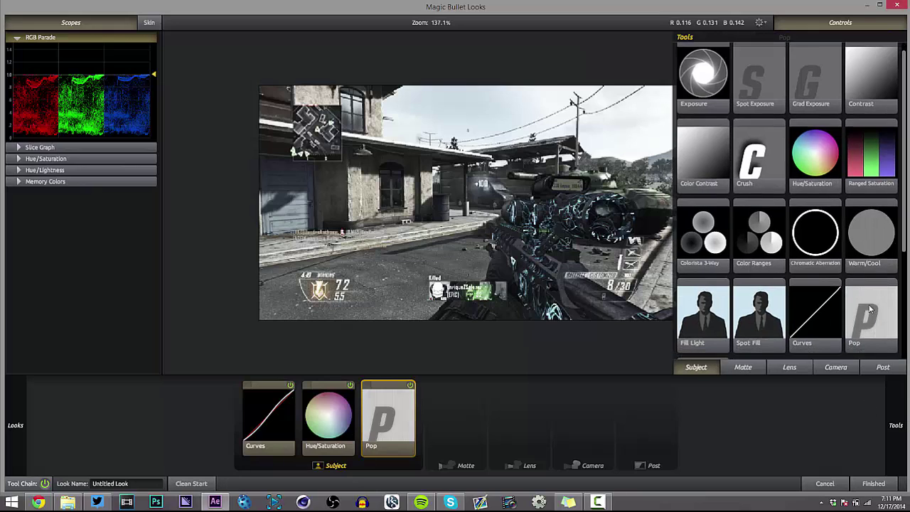
left_click(790, 366)
left_click_drag(866, 71, 442, 396)
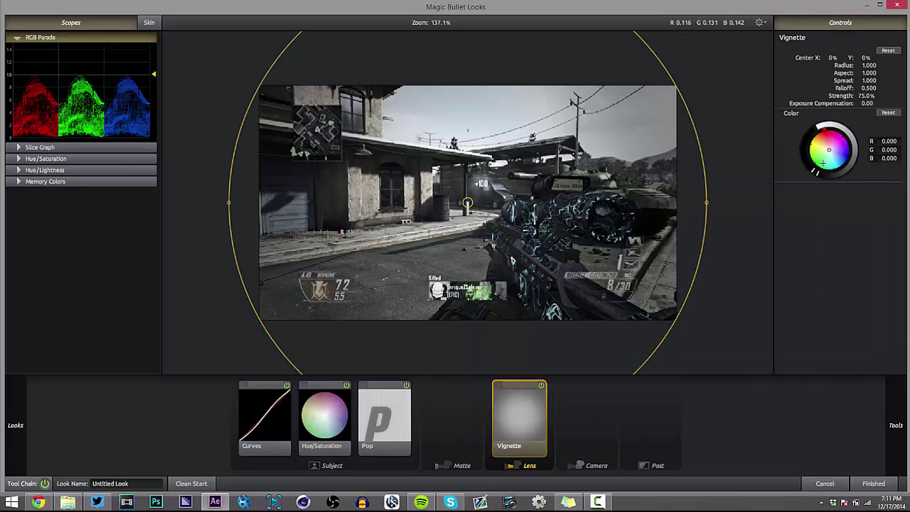
left_click_drag(852, 136, 852, 139)
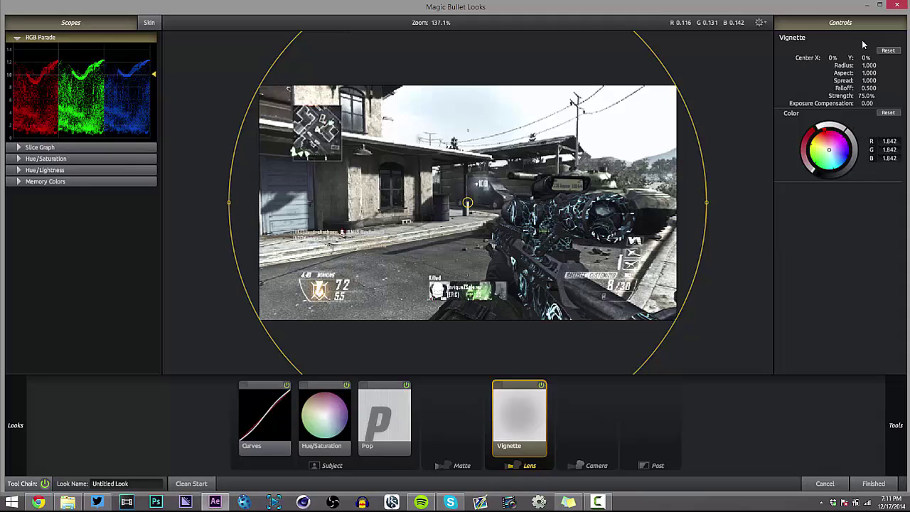
Step: Set Vignette strength to 20%, then toggle the vignette off and on to compare
left_click(867, 103)
left_click(864, 96)
type("20")
key("Return")
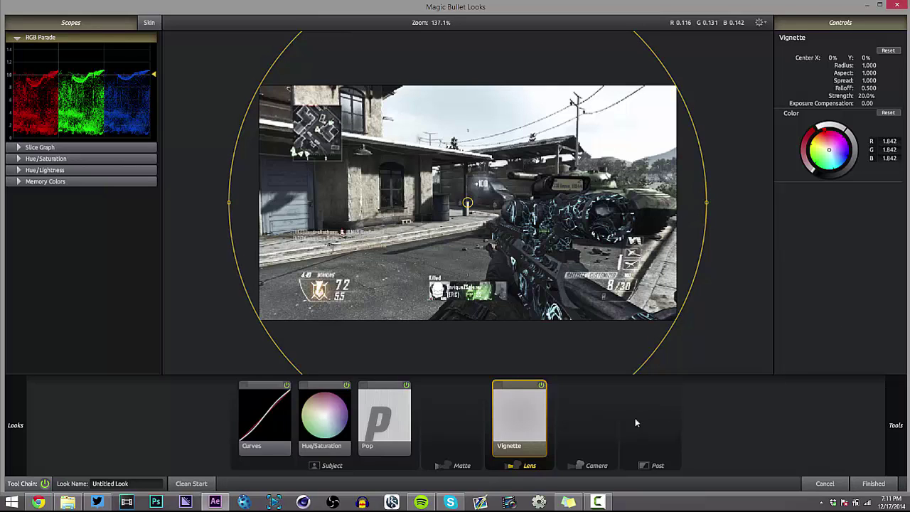
left_click(541, 386)
left_click(540, 386)
Step: Apply the finished look to CC1 back in After Effects and clear the layer selection
left_click(873, 483)
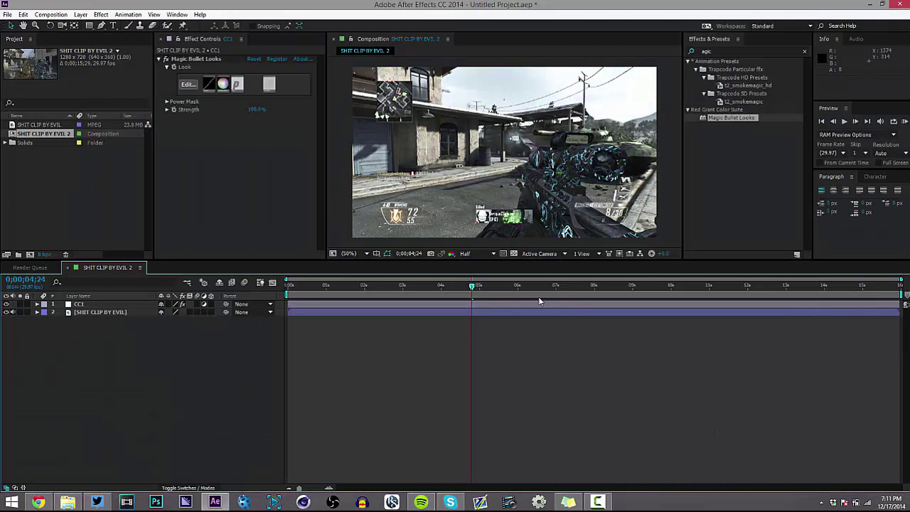
left_click(496, 309)
left_click(545, 376)
Step: Add a new adjustment layer with Ctrl+Alt+Y and name it CC2
key("ctrl+alt+y")
key("Return")
type("c")
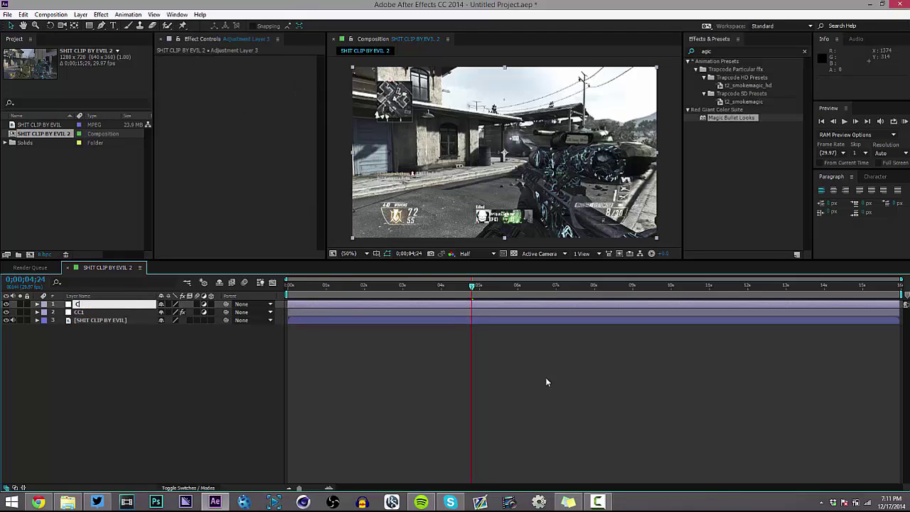
type("c")
key("Return")
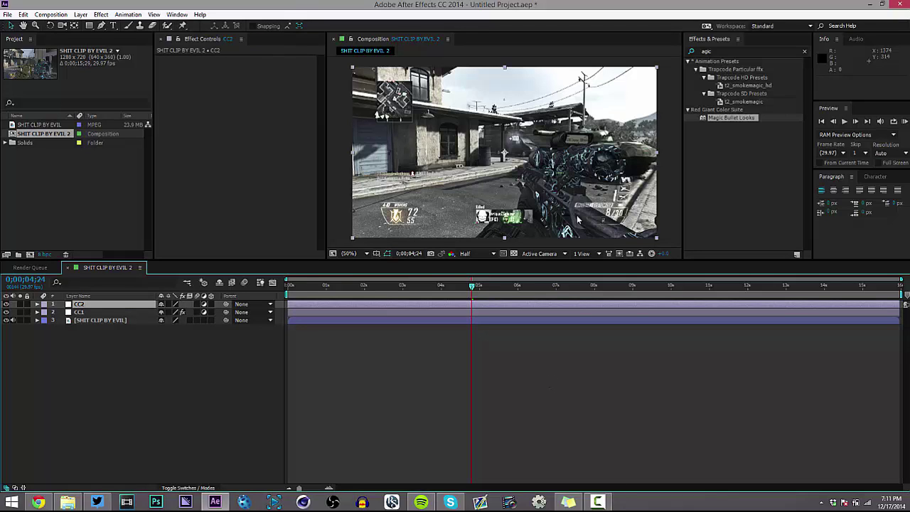
Step: Find FL Glow with an 'fl' effects search and apply it to the CC2 layer
left_click(722, 50)
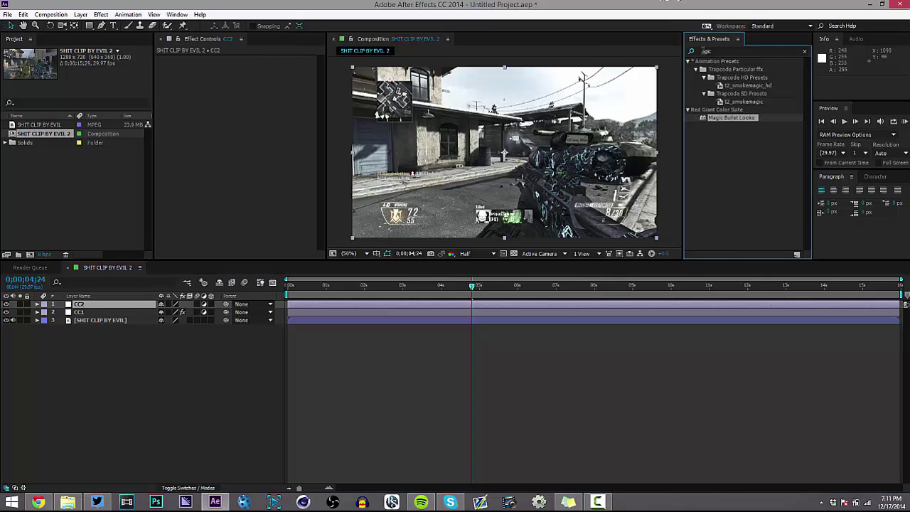
type("fl")
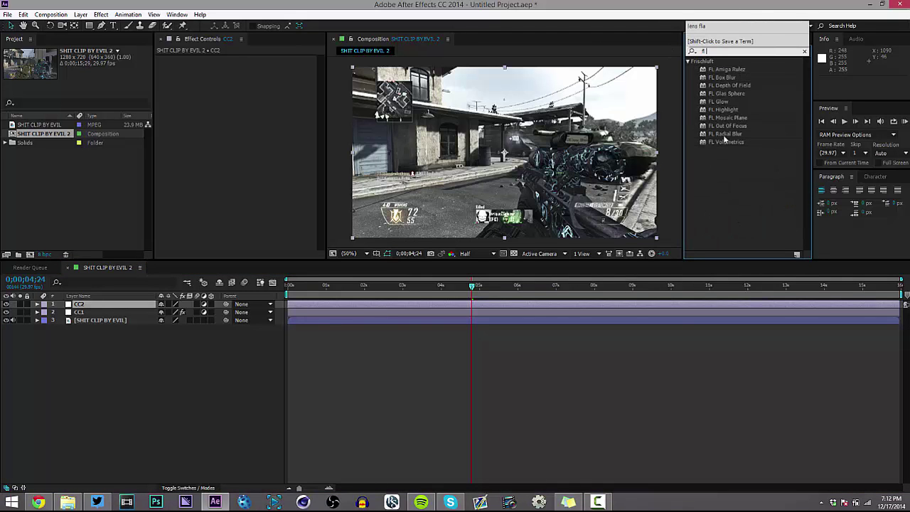
left_click_drag(719, 101, 384, 320)
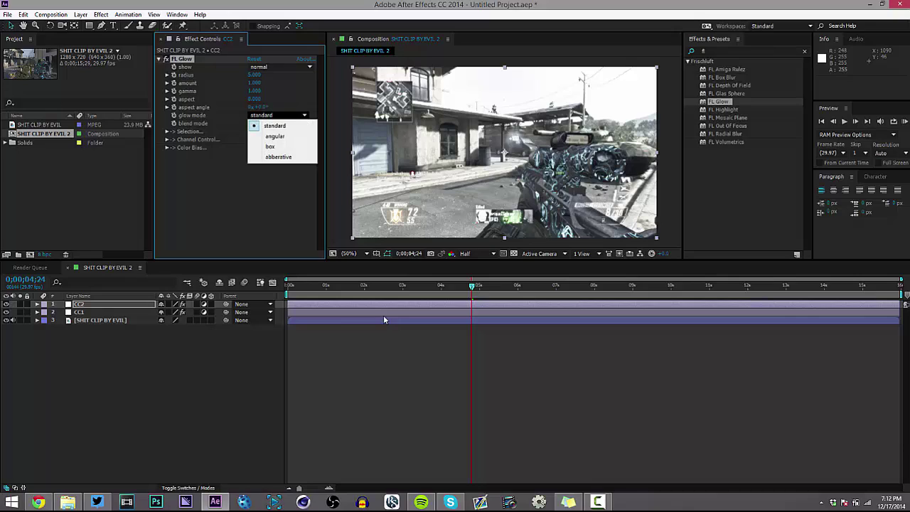
Step: Switch the FL Glow mode to abberative and raise the glow radius to 200
key("Down")
key("Down")
key("Down")
key("Return")
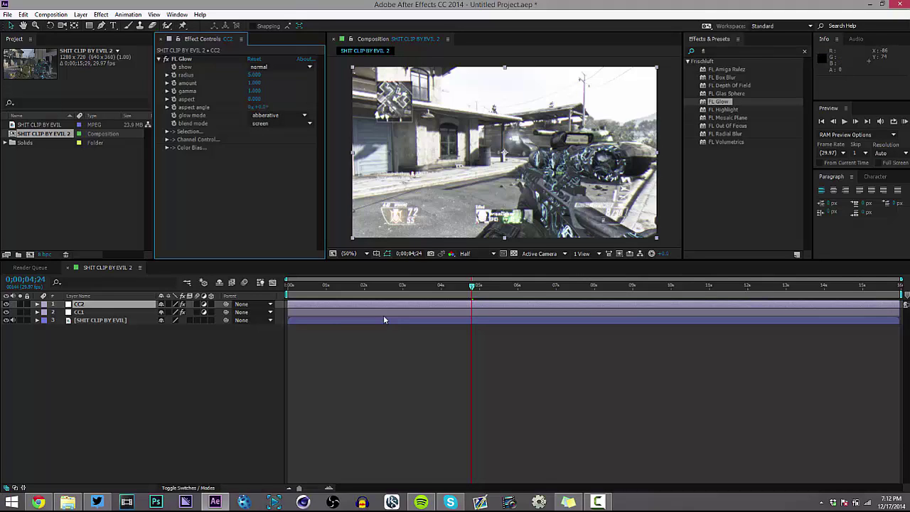
left_click(254, 75)
key("Return")
left_click(255, 74)
type("150")
key("Return")
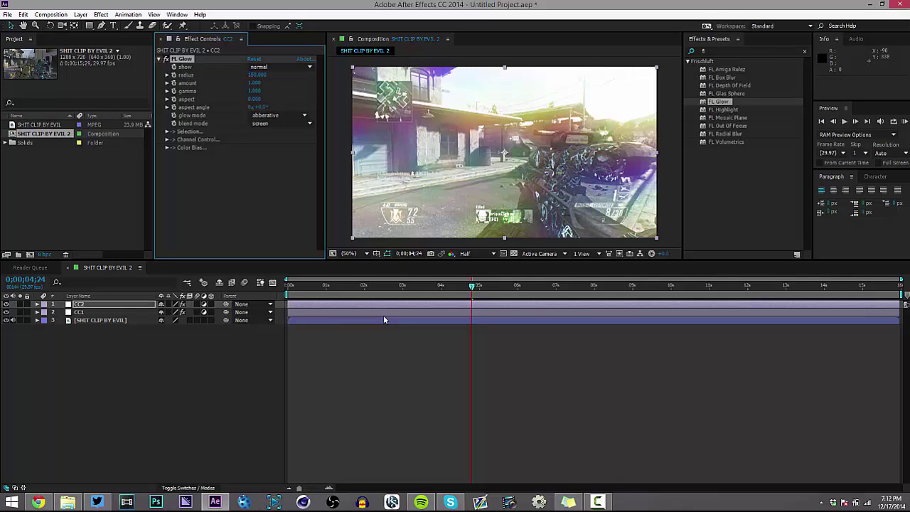
left_click(254, 75)
type("200")
key("Return")
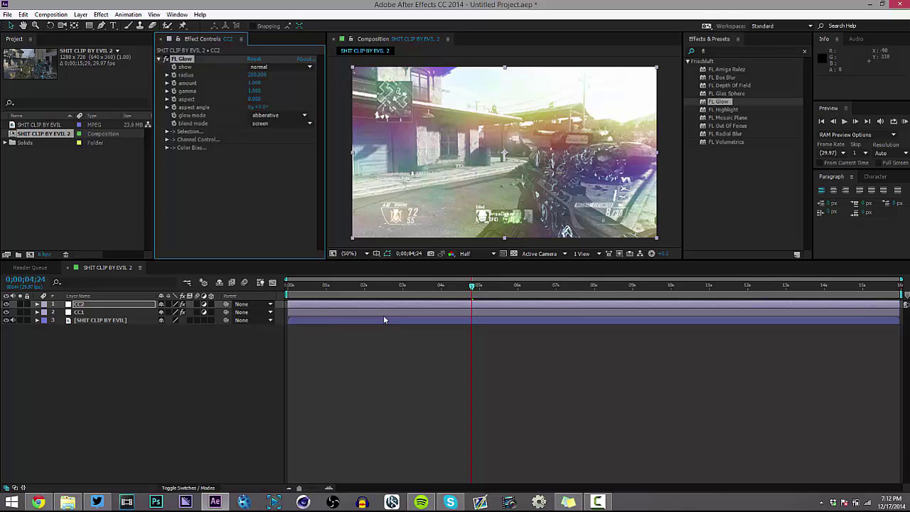
Step: Set the FL Glow aspect to 0.2
left_click(384, 320)
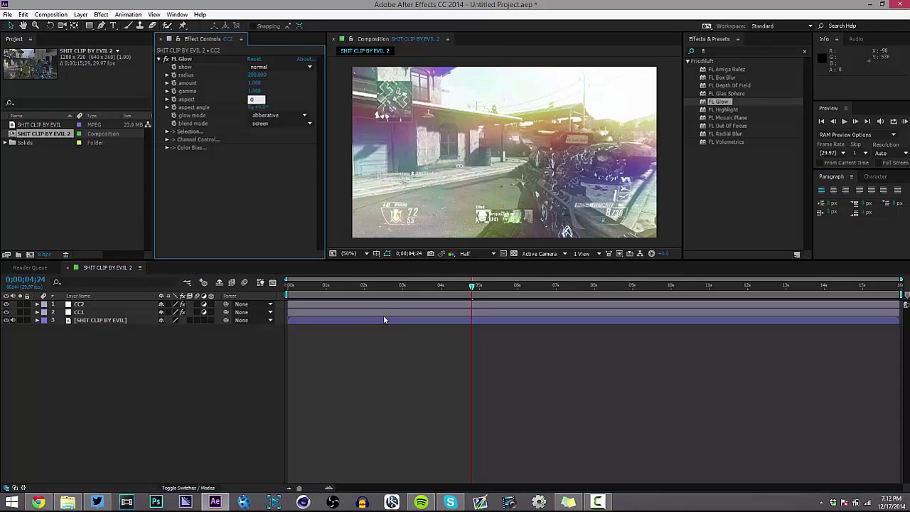
type("-4")
key("Return")
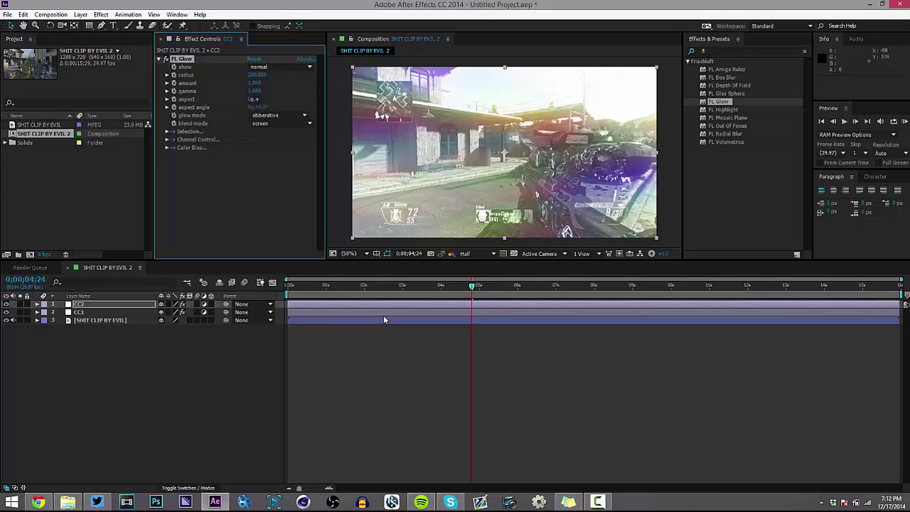
type("0.2")
key("Return")
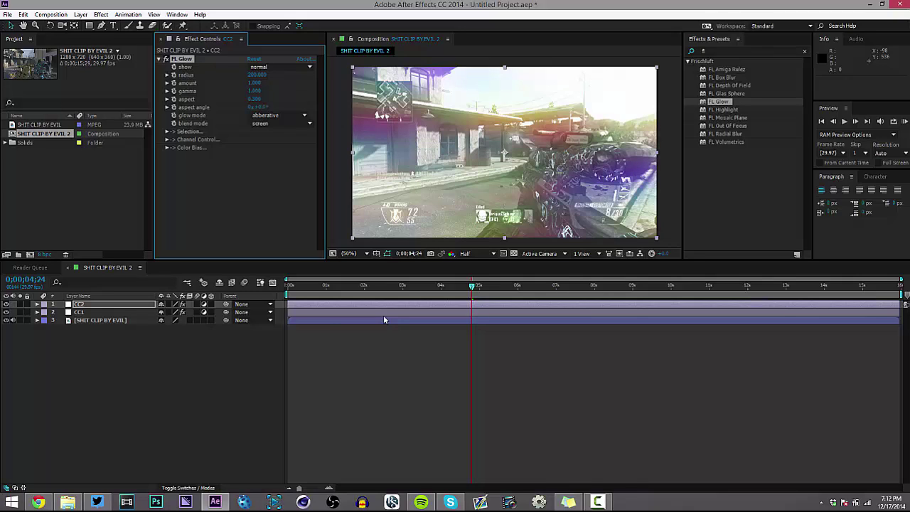
key("Return")
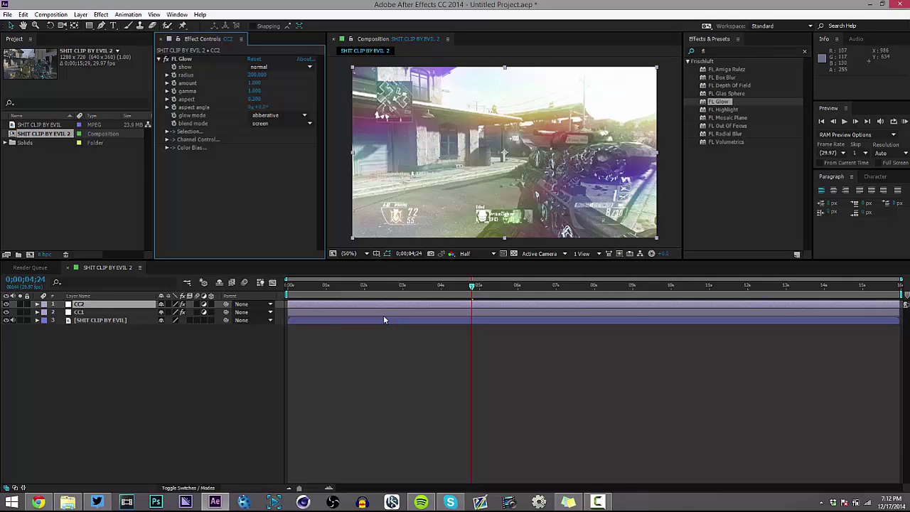